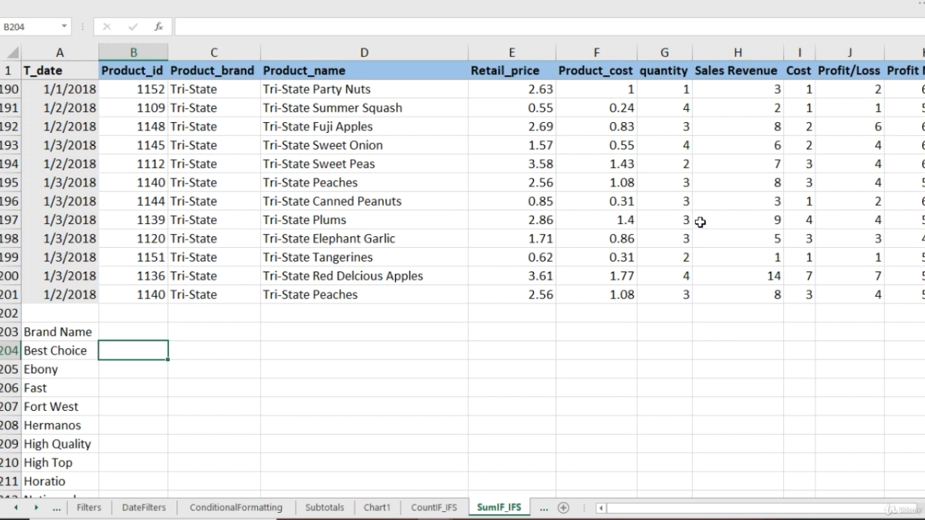
Start a SUMIF formula in B204 beside Best Choice, using the Product_brand cells C2:C201 as the range
left_click(47, 351)
left_click(130, 354)
type("=sumif")
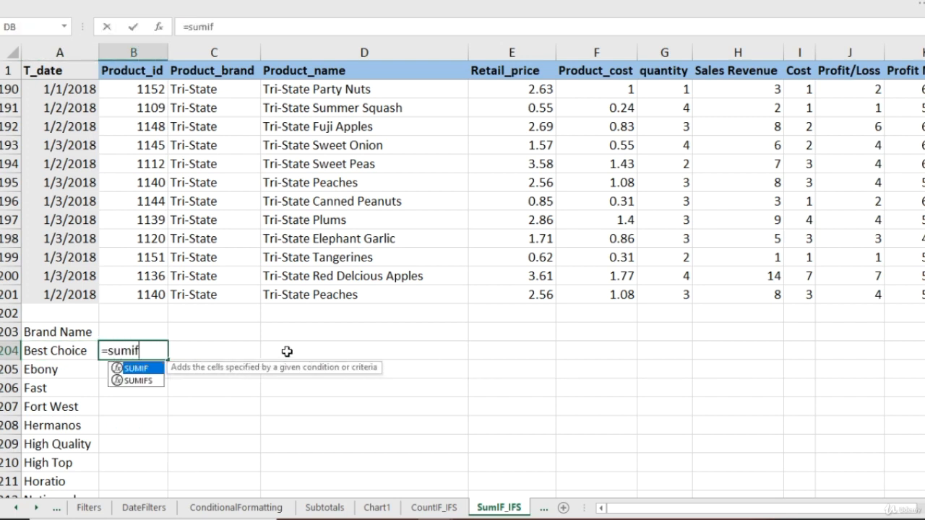
key("Tab")
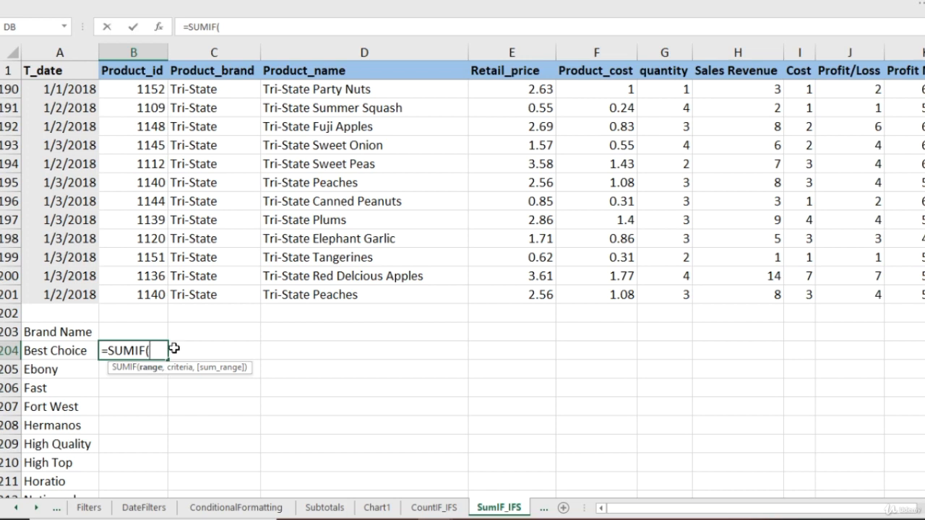
left_click(199, 297)
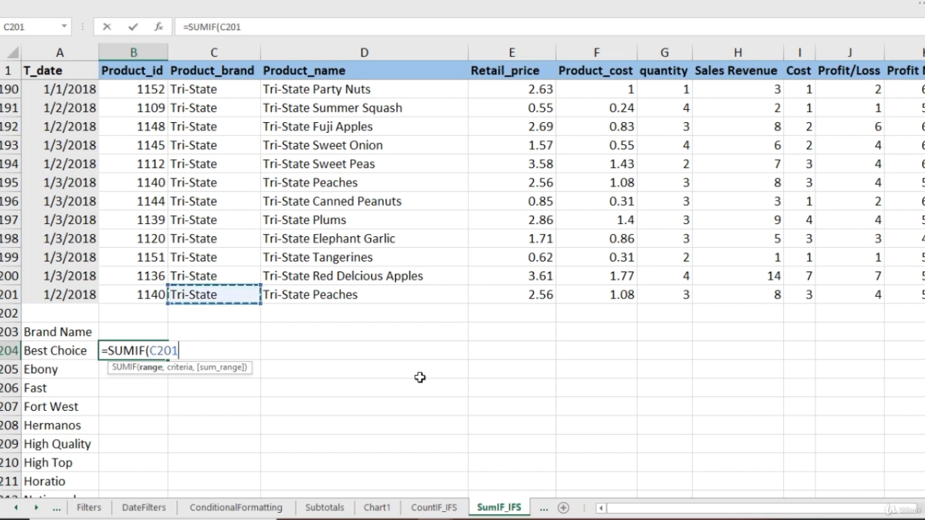
key("ctrl+Up")
key("Down")
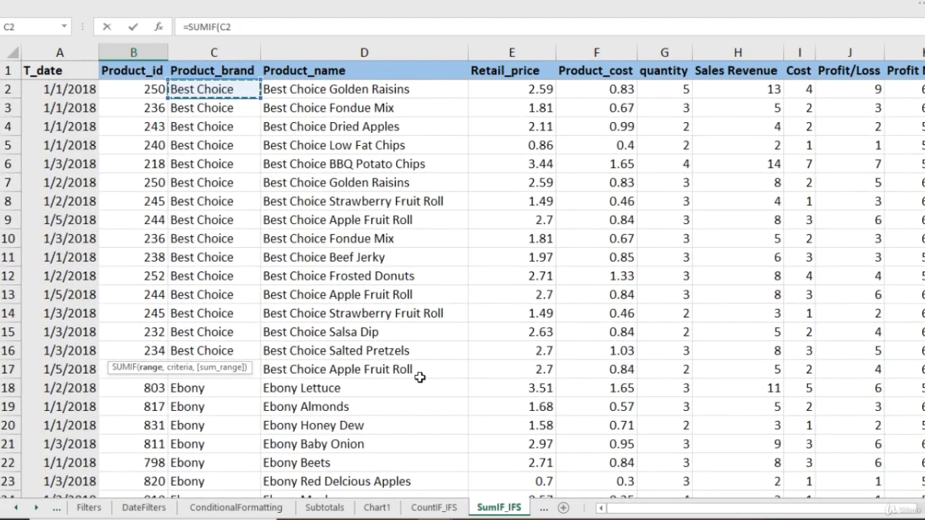
key("ctrl+shift+Down")
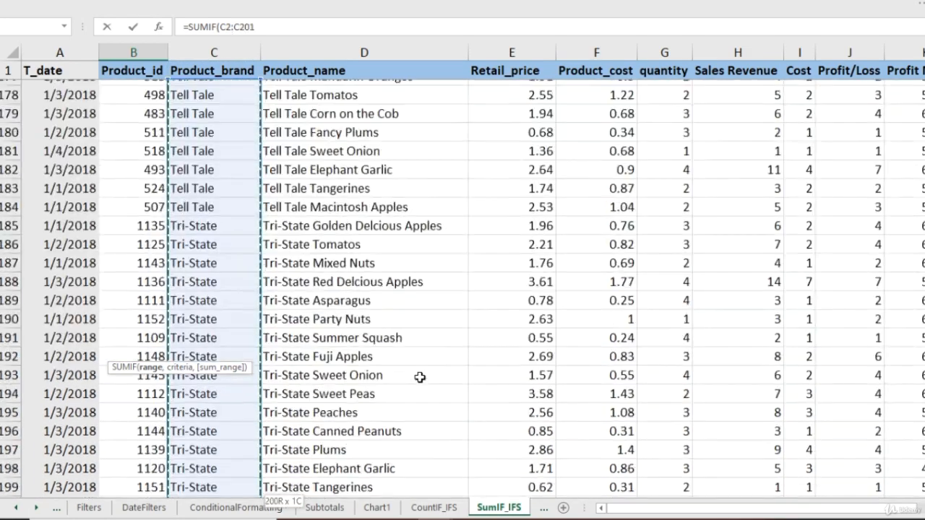
type(",")
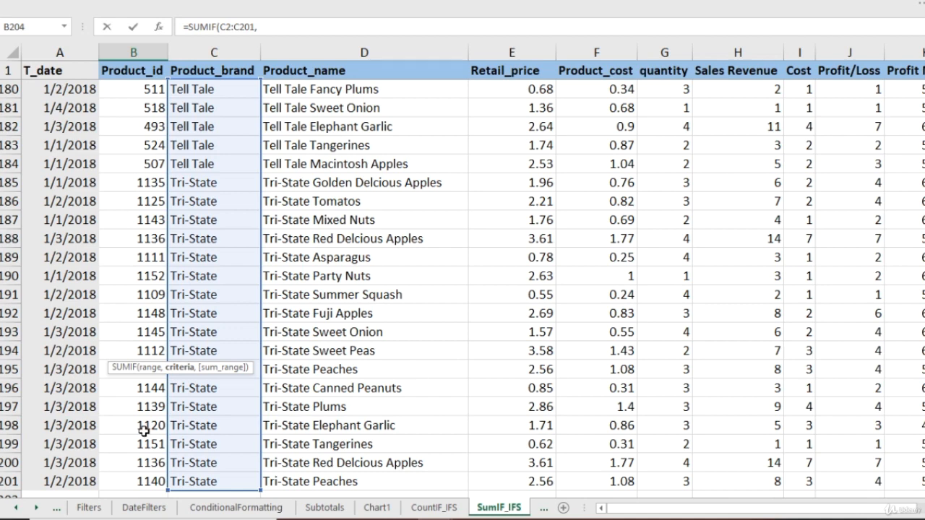
Set the SUMIF criteria to the Best Choice brand name in A204
scroll(138, 430, "down", 3)
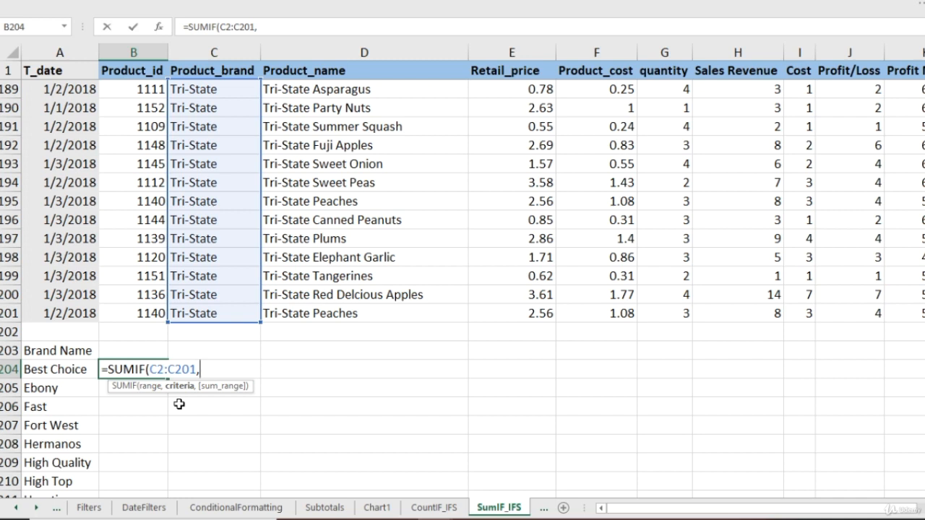
key("Left")
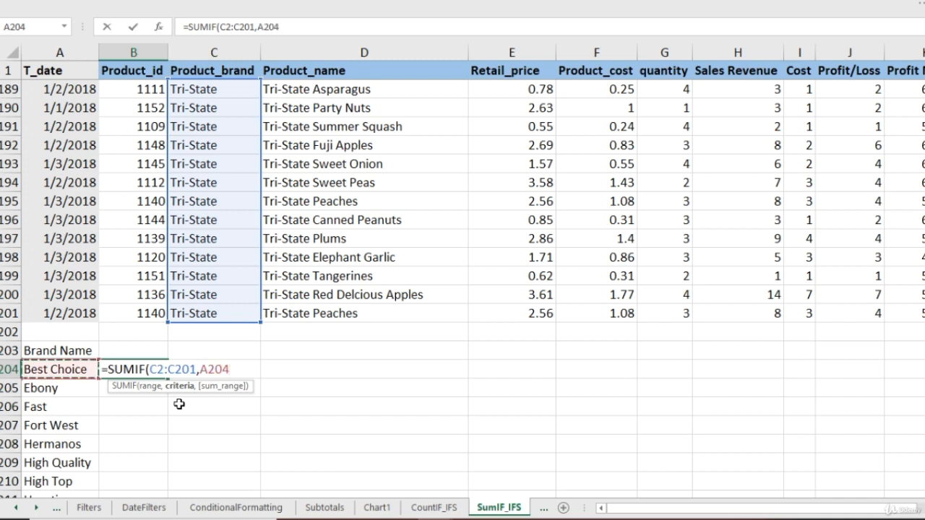
type(",")
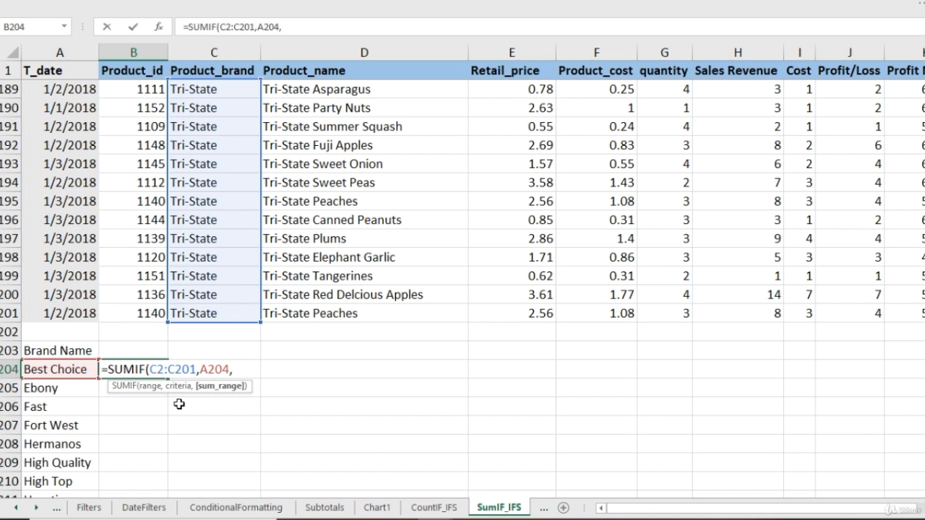
Use the Sales Revenue cells H2:H201 as the sum range and complete the SUMIF formula
key("Down")
key("Down")
key("Down")
key("Down")
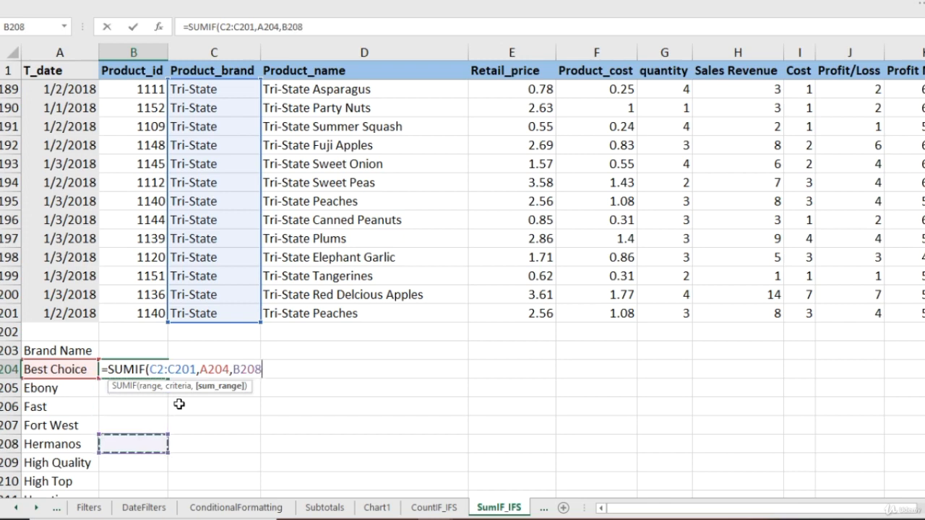
key("Up")
key("Up")
key("Up")
key("Up")
key("Up")
key("Up")
key("Up")
key("Up")
key("Right")
key("Right")
key("Right")
key("Right")
key("Right")
key("Right")
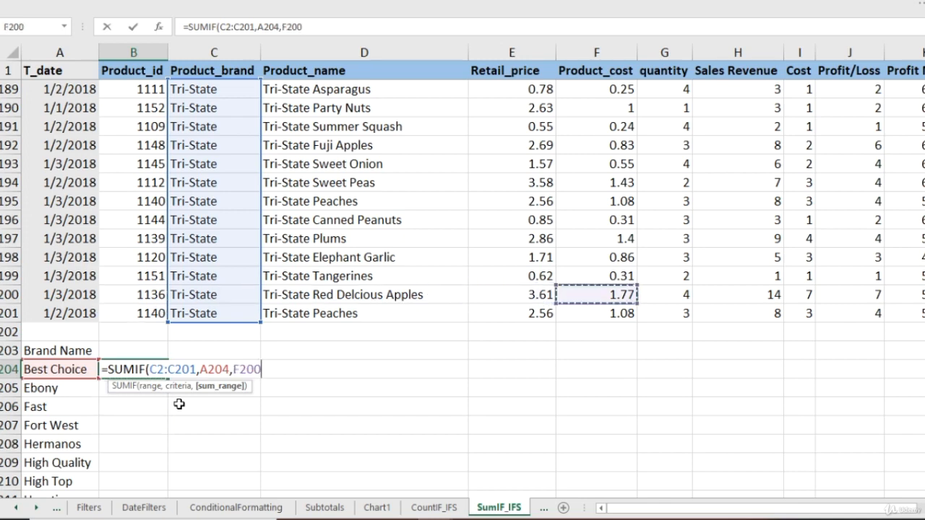
key("ctrl+Up")
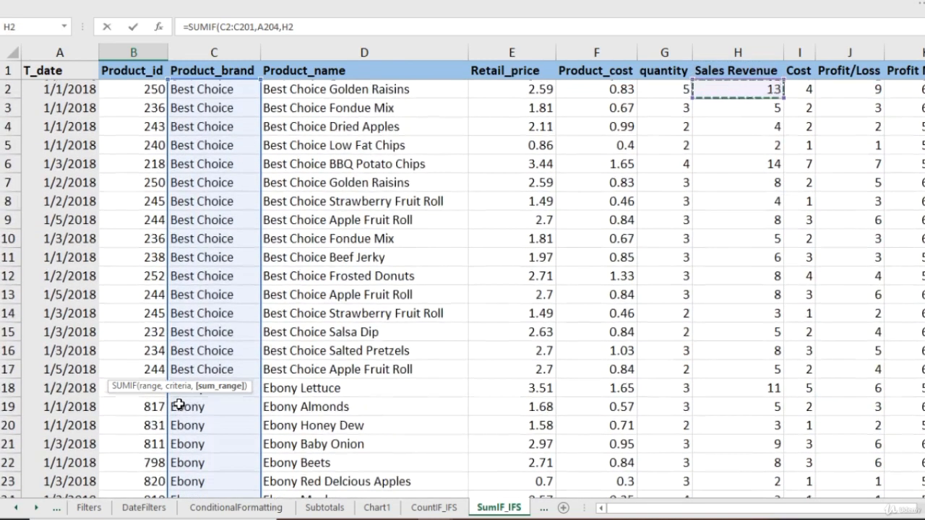
key("Down")
key("ctrl+shift+Down")
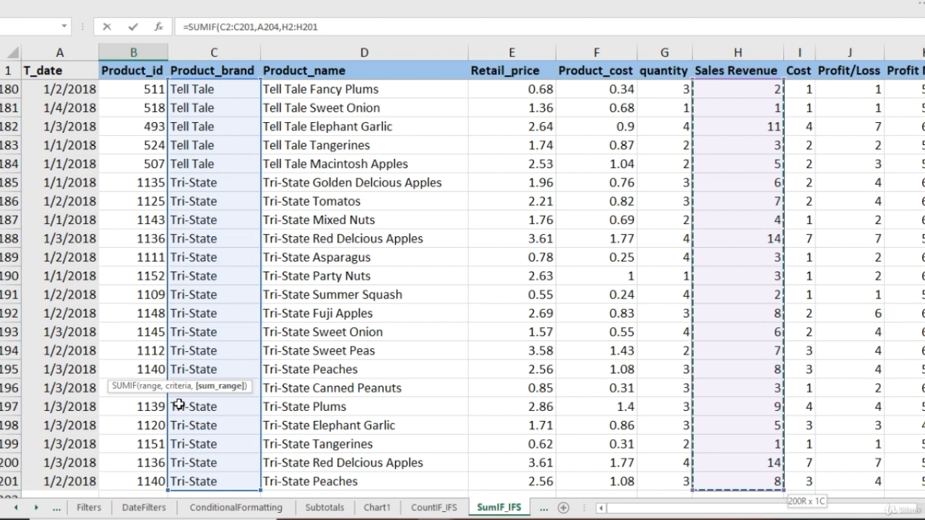
key("Return")
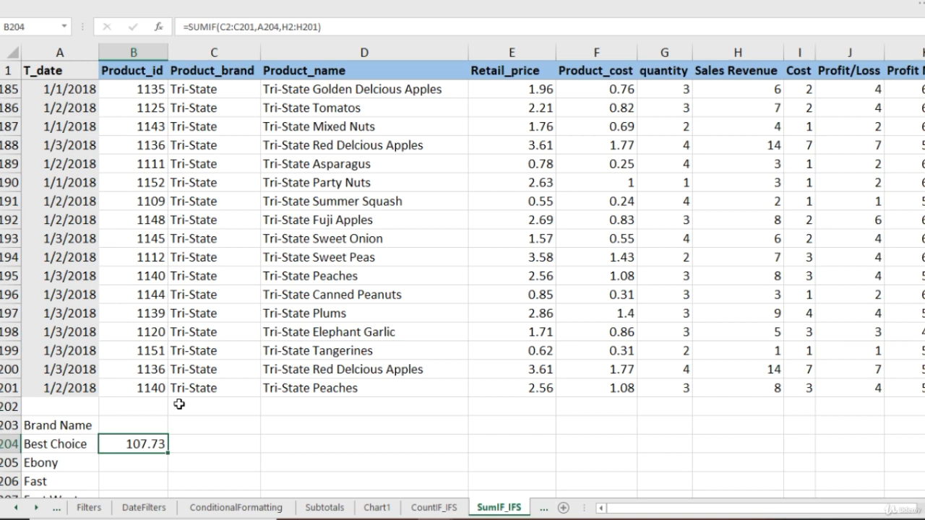
Return to the start of the Product_brand column and examine the rows belonging to Best Choice
key("Up")
key("Up")
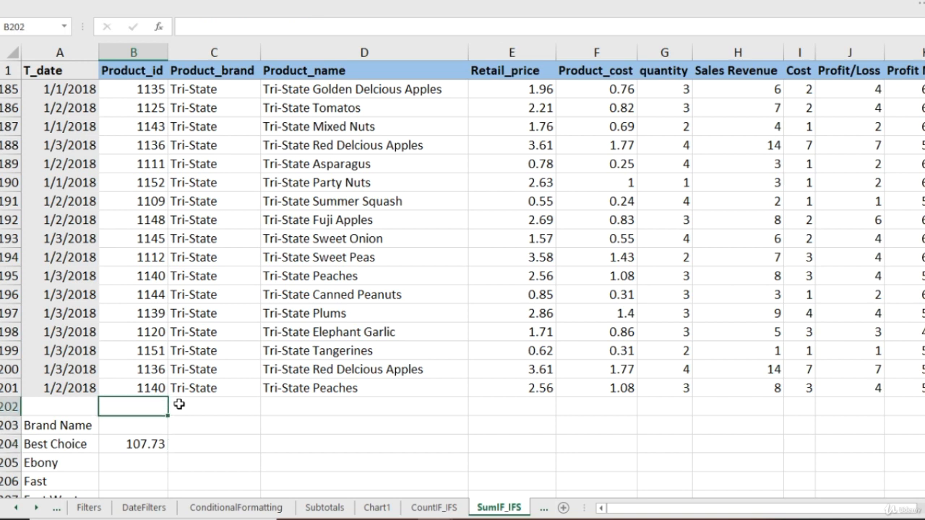
key("Right")
key("Up")
key("Down")
key("Up")
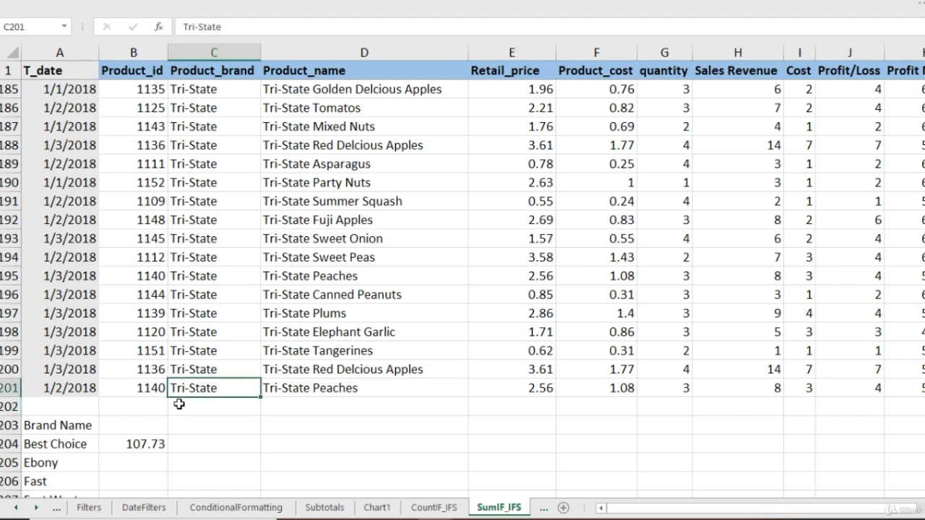
key("ctrl+Up")
key("Right")
key("Left")
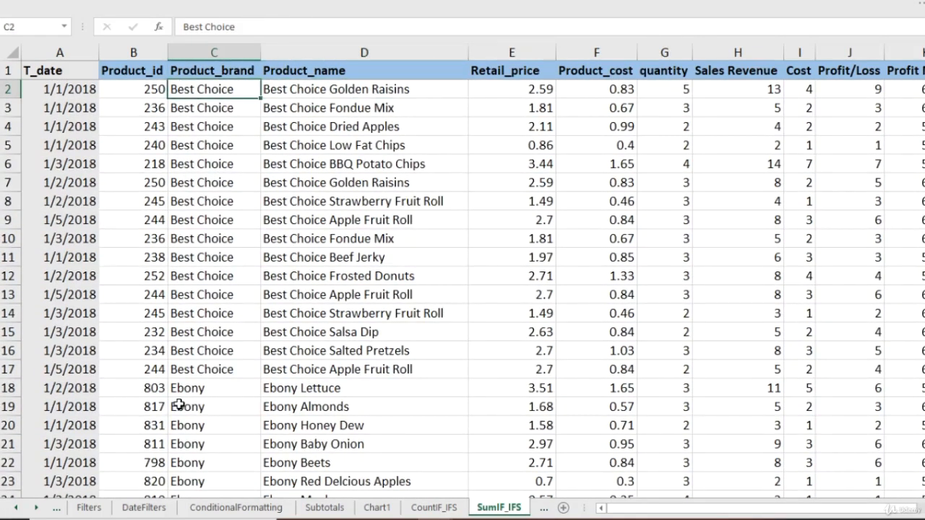
key("Down")
key("Down")
key("Down")
key("Down")
key("Down")
key("Down")
key("Down")
key("Down")
key("Down")
key("Down")
key("Down")
key("Down")
key("Down")
key("Down")
key("Down")
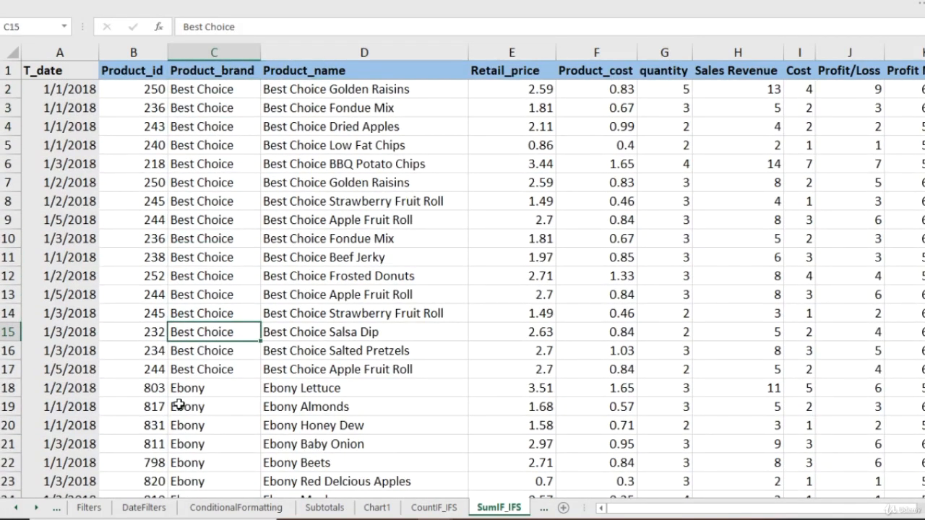
Select the Sales Revenue cells of the Best Choice rows, H2:H17, and check their sum
key("Right")
key("Right")
key("Right")
key("Right")
key("Right")
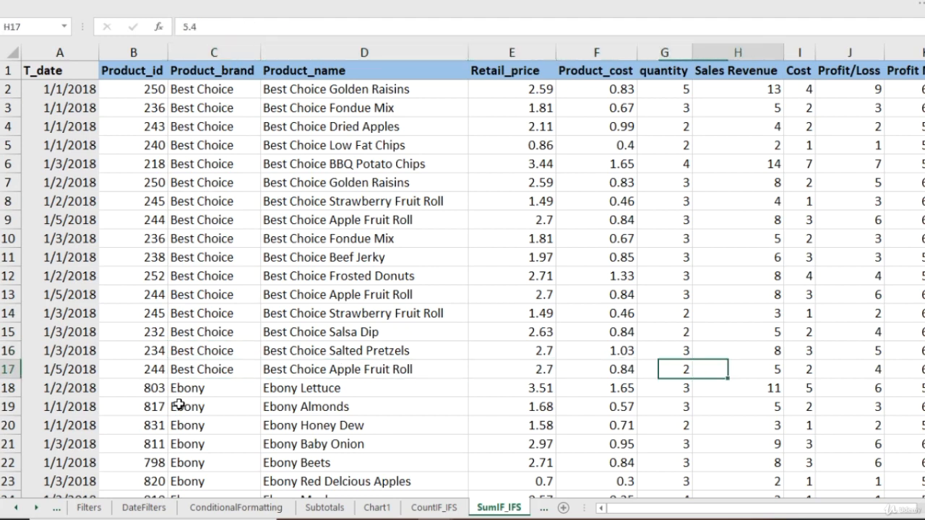
key("shift+Up")
key("shift+Up")
key("shift+Up")
key("shift+Up")
key("shift+Up")
key("shift+Up")
key("shift+Up")
key("shift+Up")
key("shift+Up")
key("shift+Up")
key("shift+Up")
key("shift+Up")
key("shift+Up")
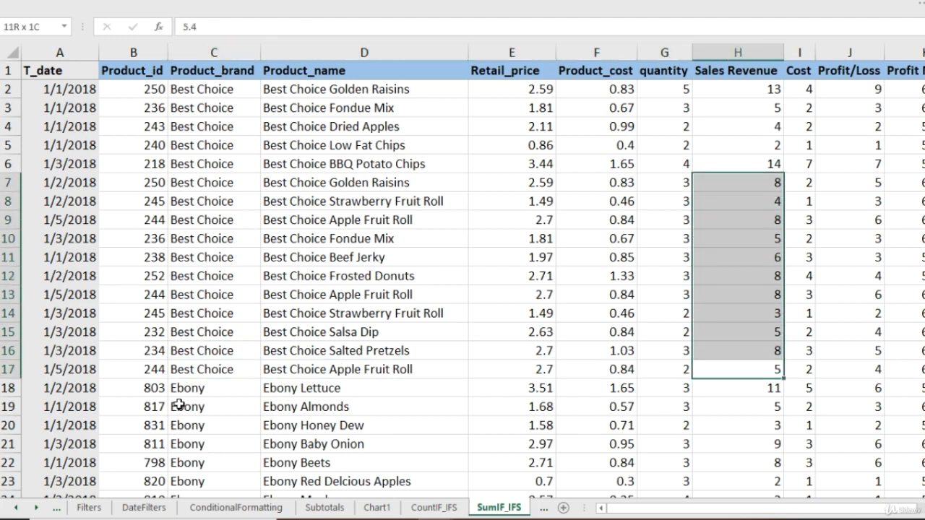
key("shift+Up")
key("shift+Up")
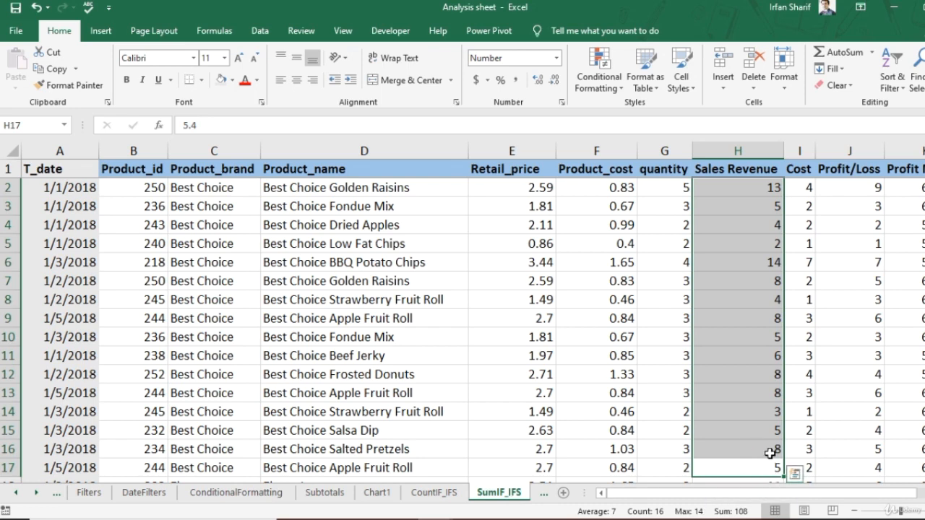
scroll(770, 445, "down", 2)
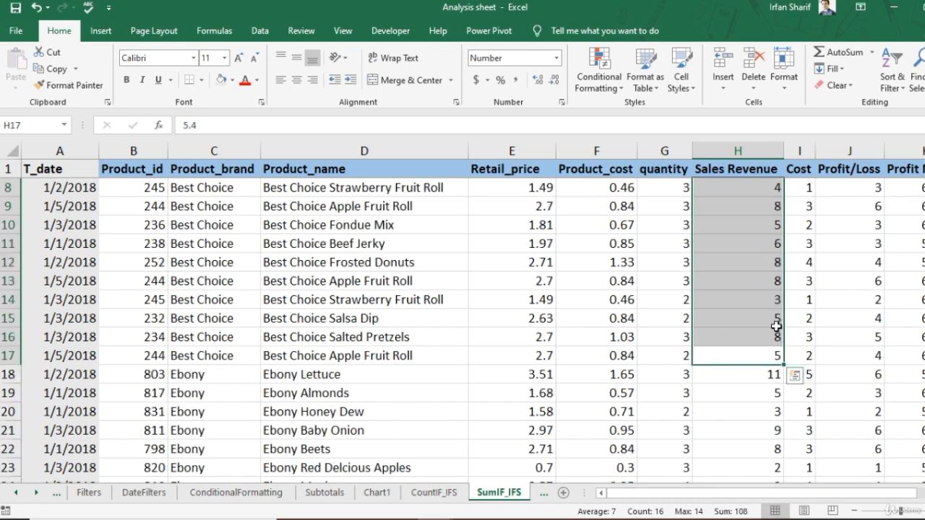
scroll(776, 327, "down", 2)
scroll(774, 341, "up", 4)
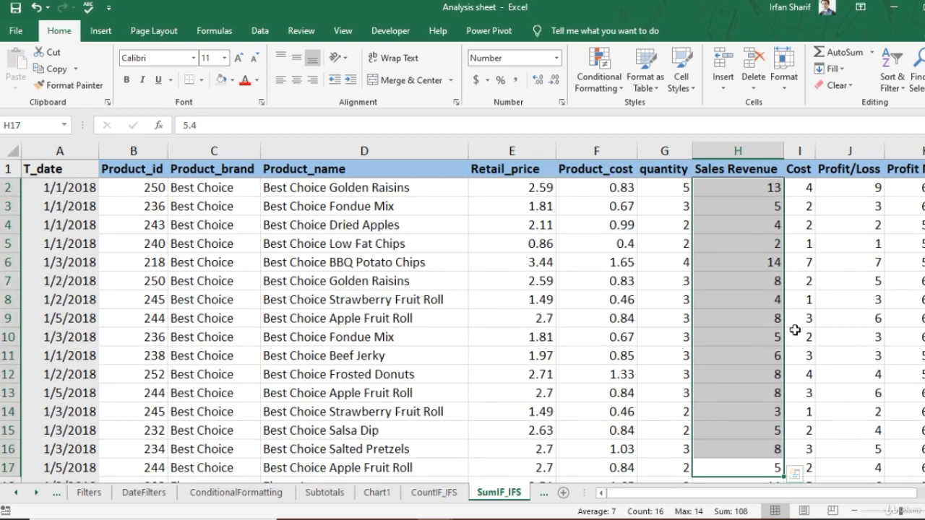
scroll(770, 374, "down", 1)
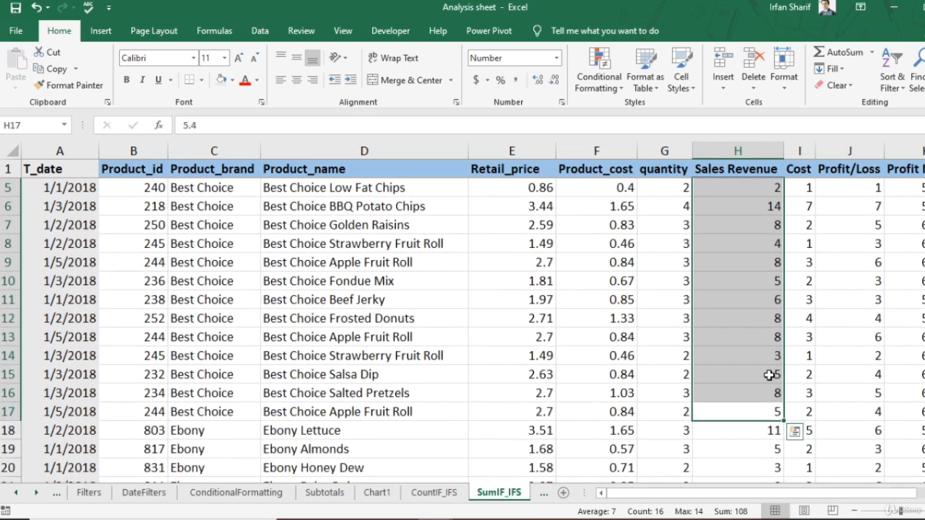
scroll(771, 374, "up", 1)
Enter a temporary check formula =SUM(H2:H17) in G2 to total the Best Choice sales revenue
left_click(675, 191)
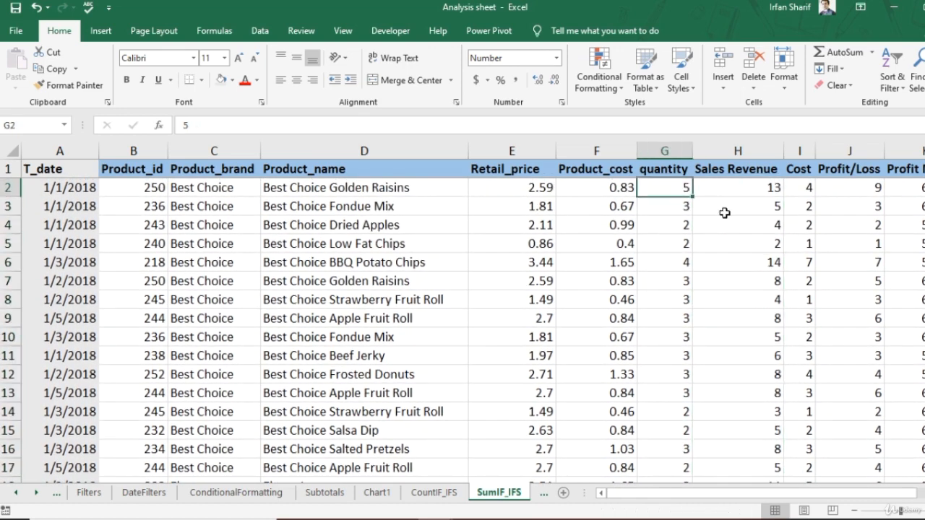
type("=sum")
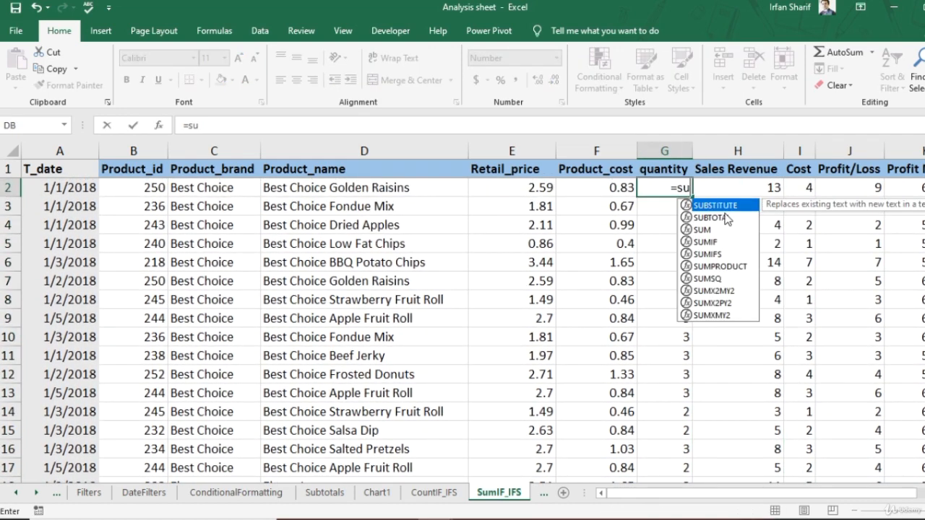
key("Tab")
key("Up")
key("Right")
key("Down")
key("shift+Down")
key("shift+Down")
key("shift+Down")
key("shift+Down")
key("shift+Down")
key("shift+Down")
key("shift+Down")
key("shift+Down")
key("shift+Down")
key("shift+Down")
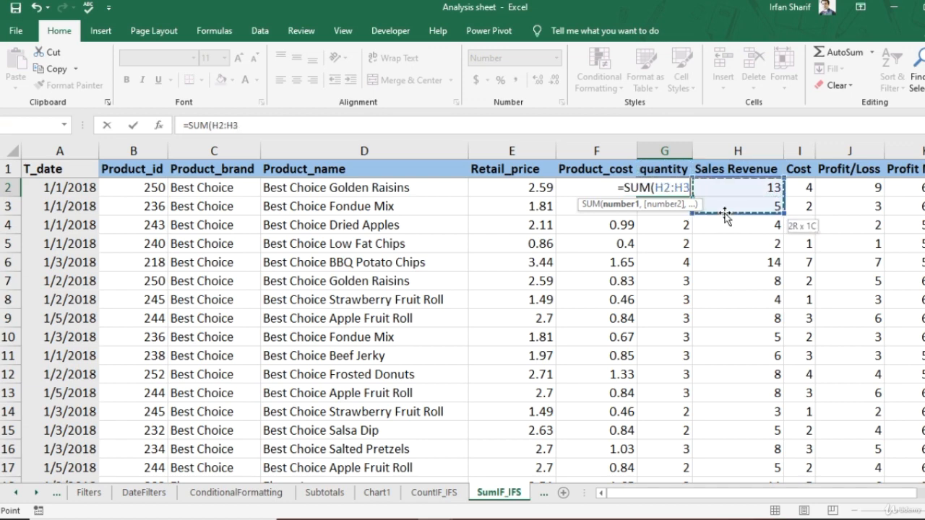
key("shift+Down")
key("shift+Down")
key("shift+Down")
key("shift+Down")
key("shift+Down")
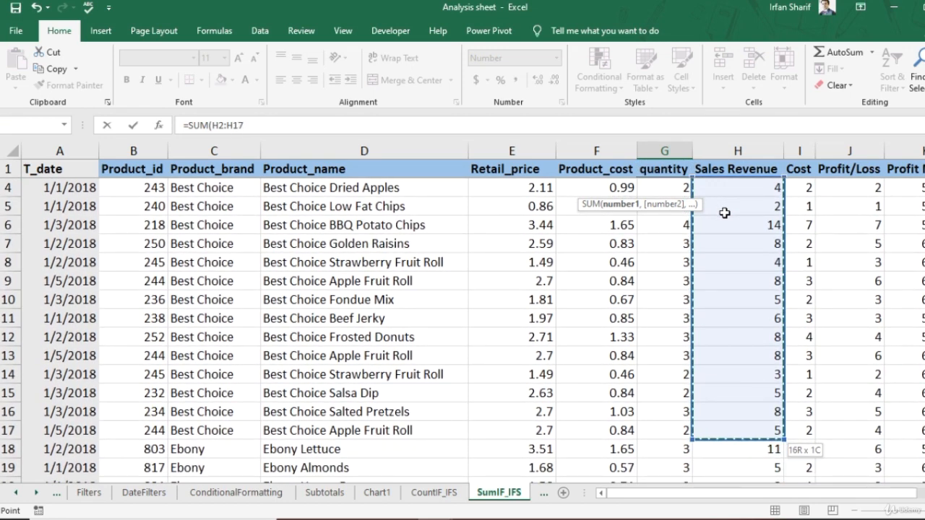
key("ctrl+Return")
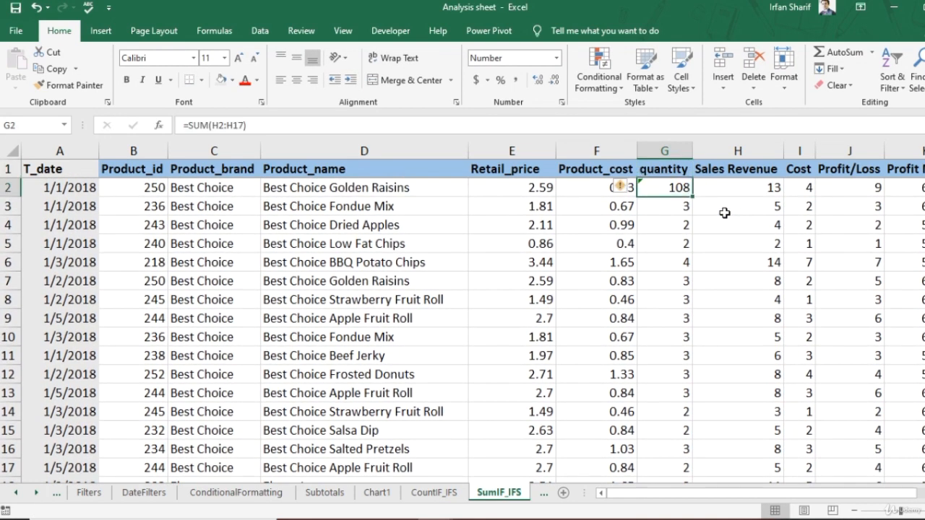
Apply Comma Style to G2 to compare the decimals, and undo both that formatting and the SUM formula
left_click(520, 80)
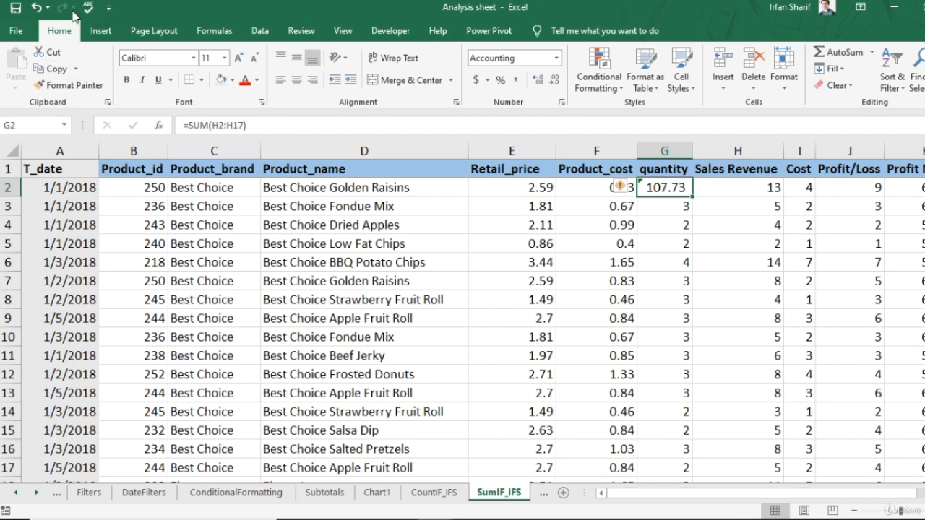
left_click(36, 8)
left_click(36, 9)
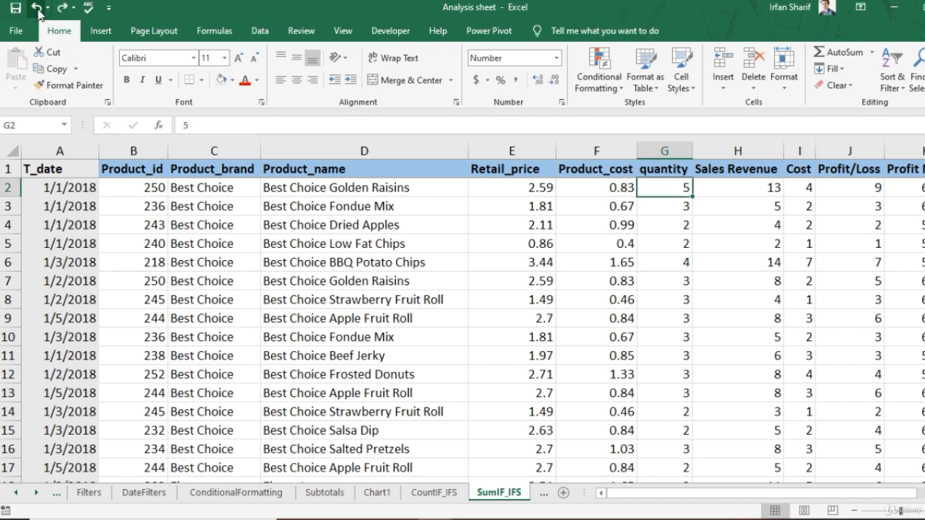
Edit the Best Choice SUMIF formula in B204 to make its criteria range absolute as $C$2:$C$201
scroll(216, 344, "down", 10)
left_click(223, 354)
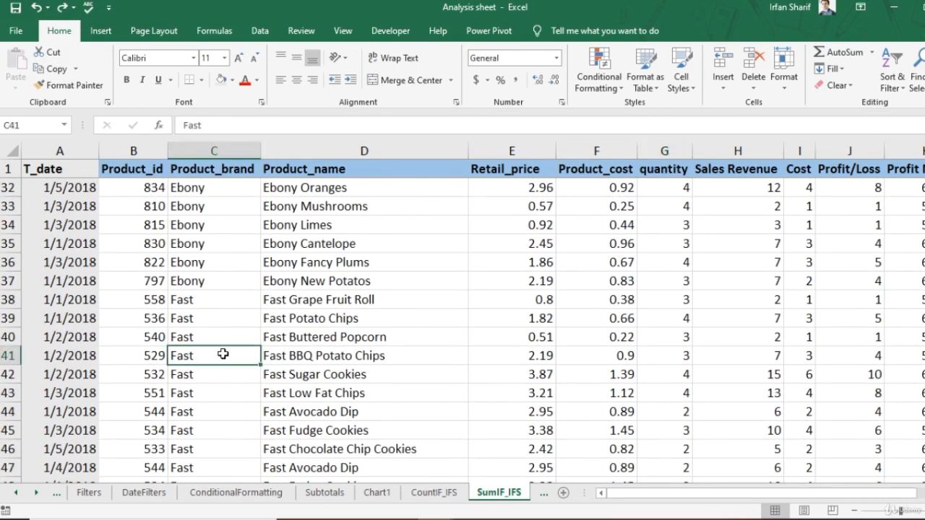
key("ctrl+Down")
key("Down")
key("Down")
key("Down")
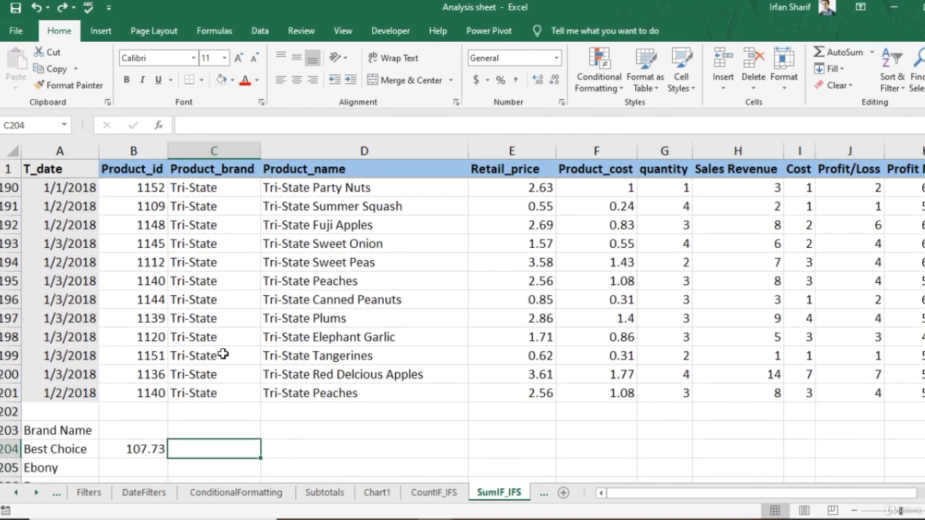
key("Left")
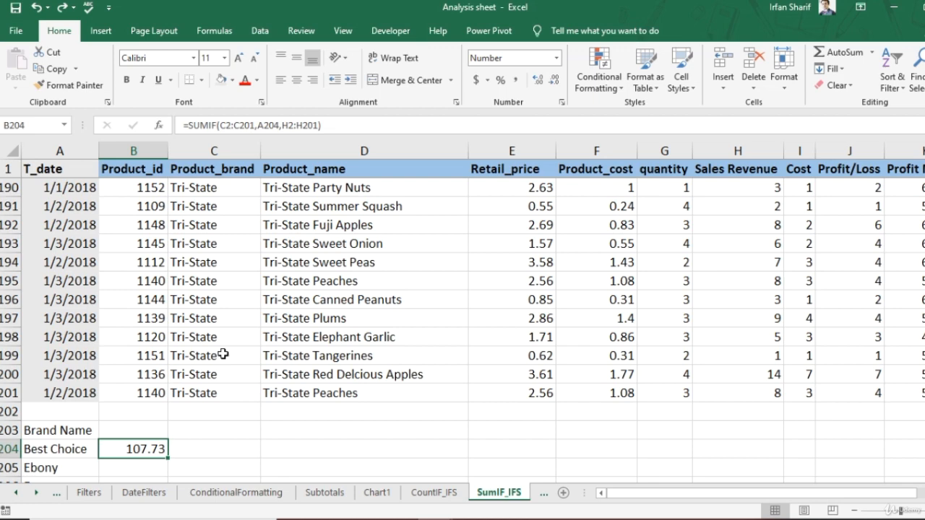
key("F2")
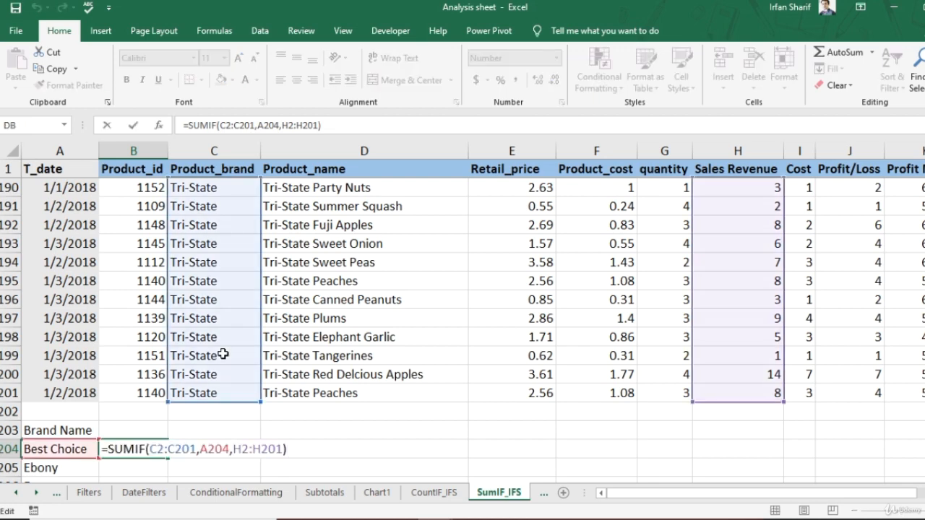
key("Left")
key("Left")
key("Left")
key("Left")
key("Left")
key("Left")
key("Left")
key("Left")
key("Left")
key("Left")
key("Left")
key("Left")
key("Left")
key("Left")
key("Left")
key("Left")
key("Left")
key("Left")
key("Left")
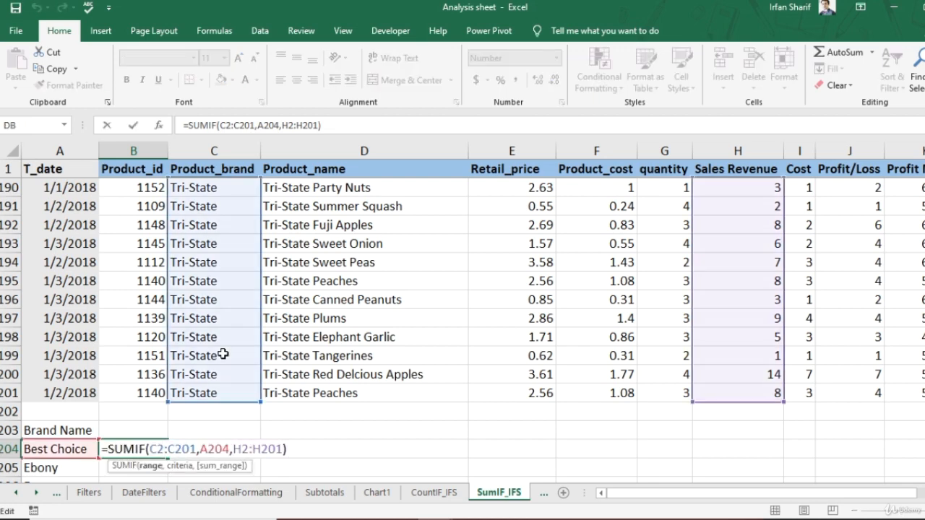
key("F4")
key("Right")
key("F4")
key("Right")
key("Right")
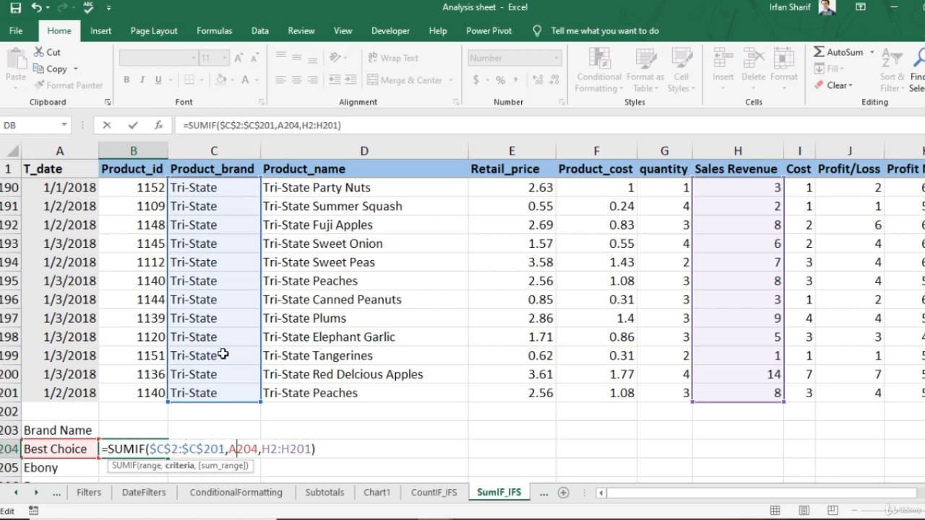
Make the sum range of the B204 SUMIF formula absolute as $H$2:$H$201, leave criterion A204 relative, and commit the formula
key("Right")
key("Right")
key("Right")
key("Right")
key("Right")
key("F4")
key("Right")
key("Right")
key("F4")
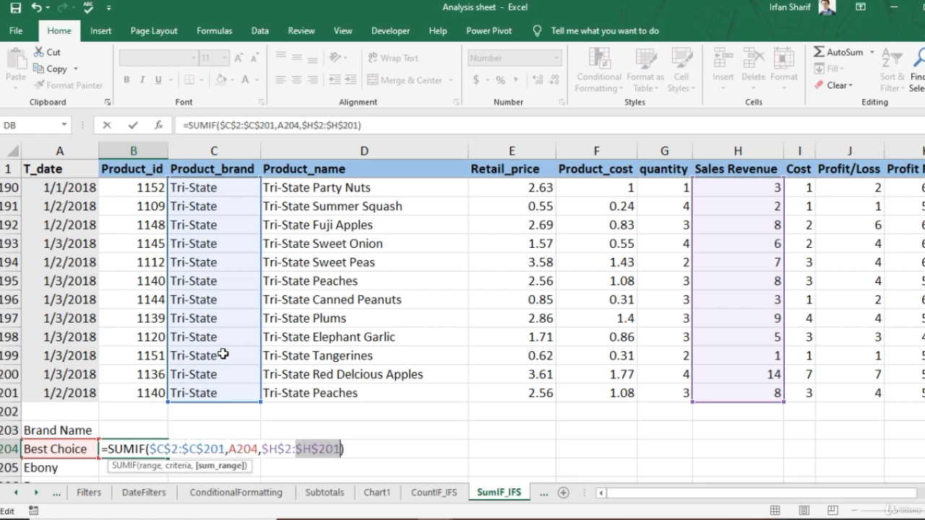
key("Return")
Copy the SUMIF formula from B204 down through B215 for all the remaining brands, Ebony to Tri-State
key("Up")
key("ctrl+c")
key("shift+Down")
key("shift+Down")
key("shift+Down")
key("shift+Down")
key("shift+Down")
key("shift+Down")
key("shift+Down")
key("shift+Down")
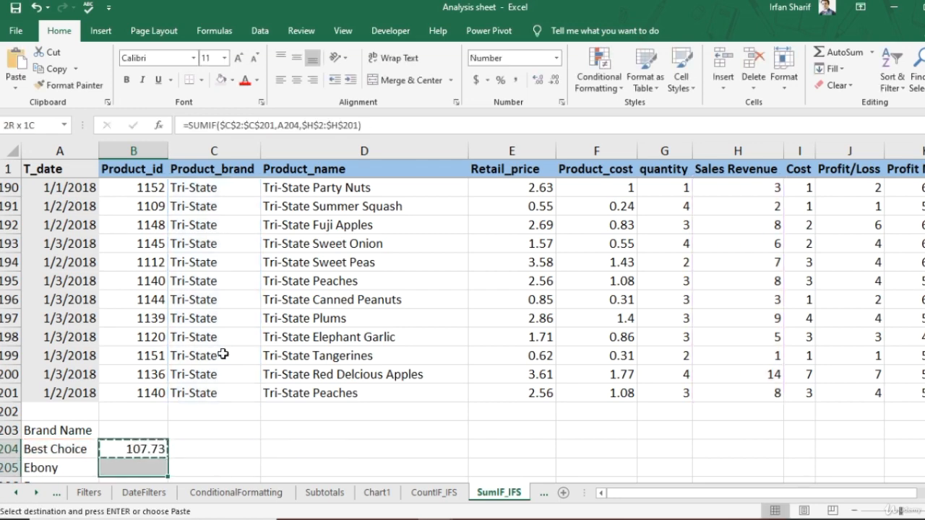
key("shift+Down")
key("shift+Down")
key("shift+Down")
key("shift+Down")
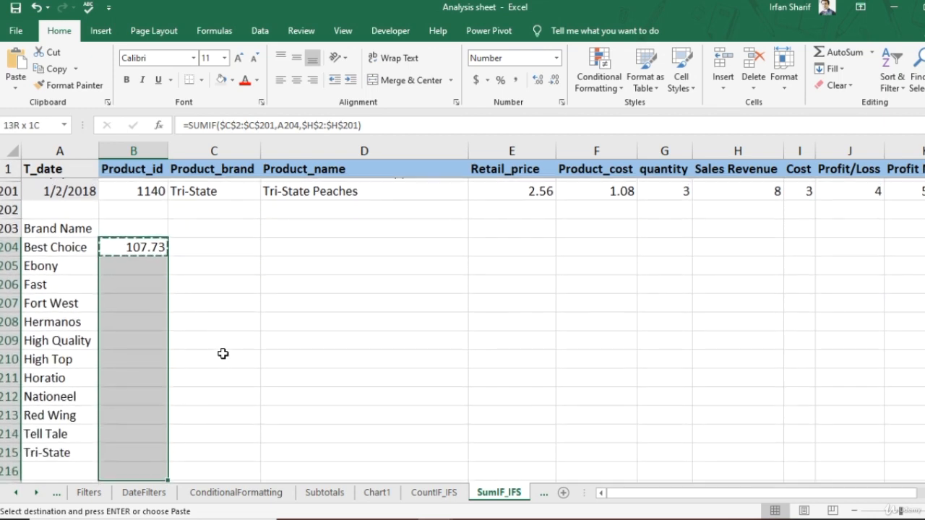
key("shift+Up")
key("ctrl+v")
key("Escape")
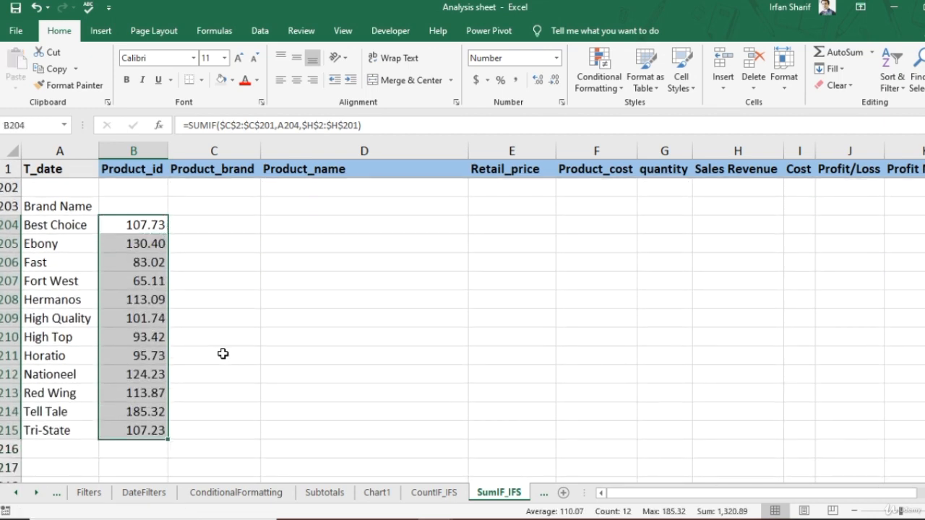
Enter =SUM(B204:B215) in B216 to total the sales revenue of all brands
key("Down")
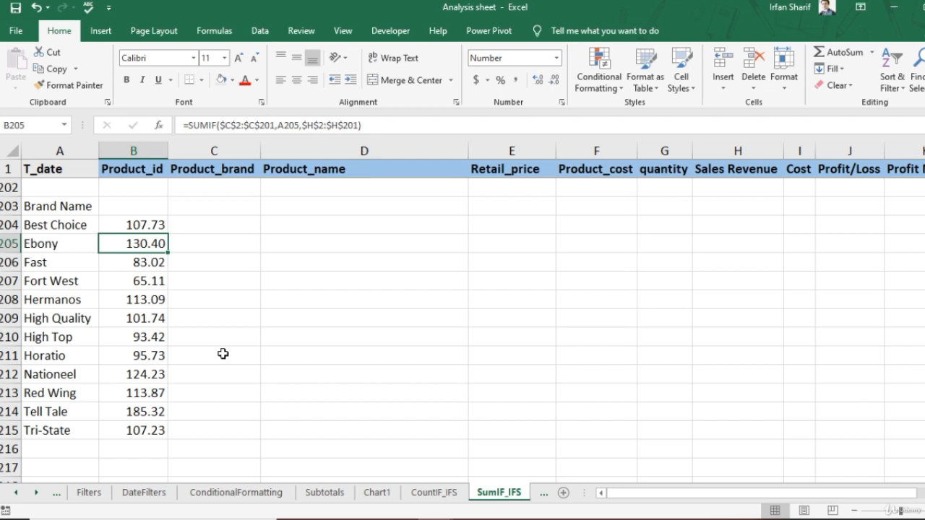
key("Up")
key("ctrl+shift+Down")
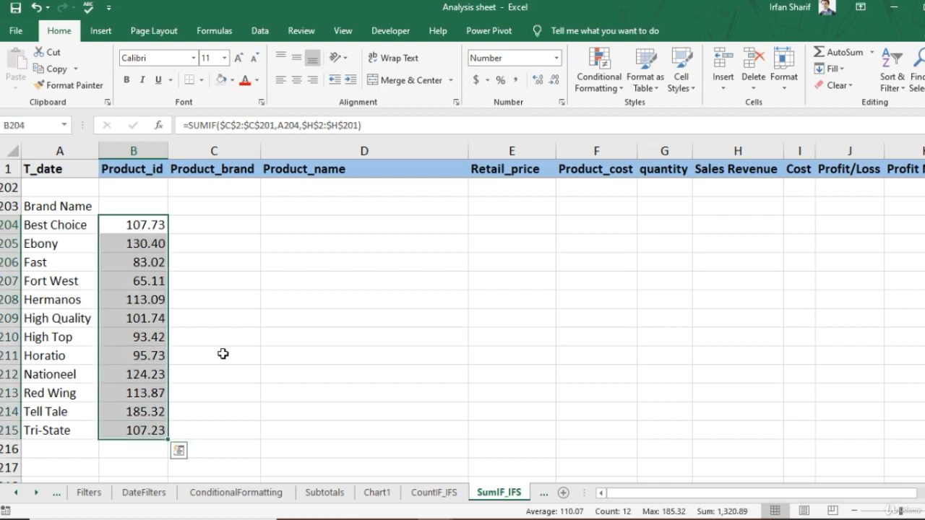
key("Down")
key("ctrl+Down")
key("Down")
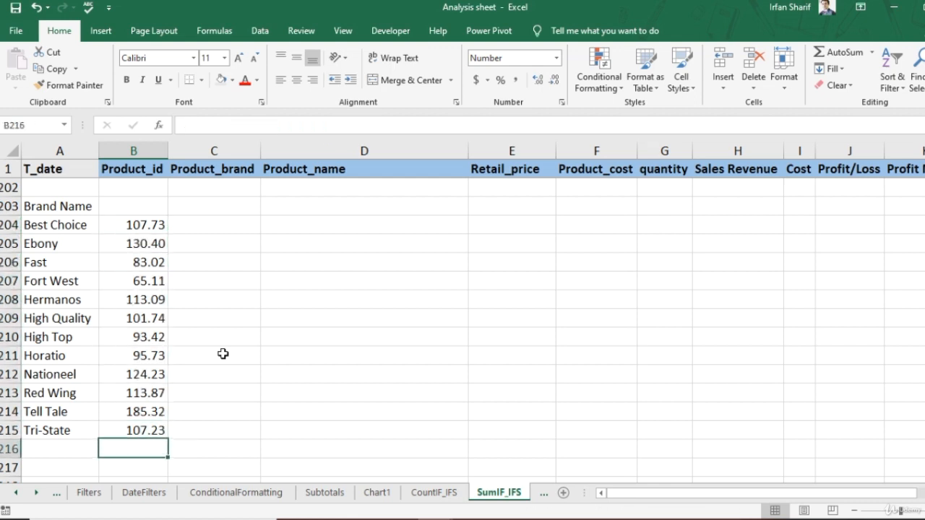
type("=sum")
key("Tab")
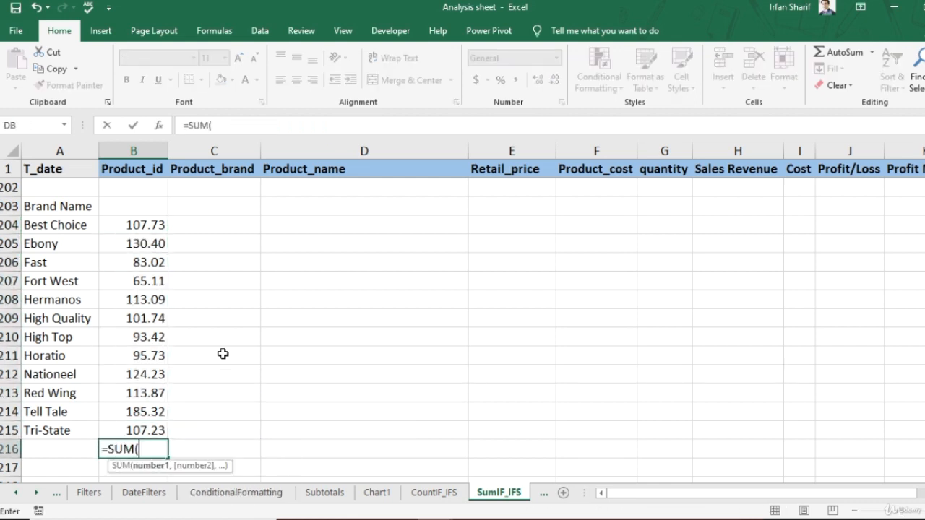
key("Up")
key("shift+Up")
key("shift+Up")
key("shift+Up")
key("shift+Up")
key("shift+Up")
key("shift+Up")
key("shift+Up")
key("shift+Up")
key("shift+Up")
key("shift+Up")
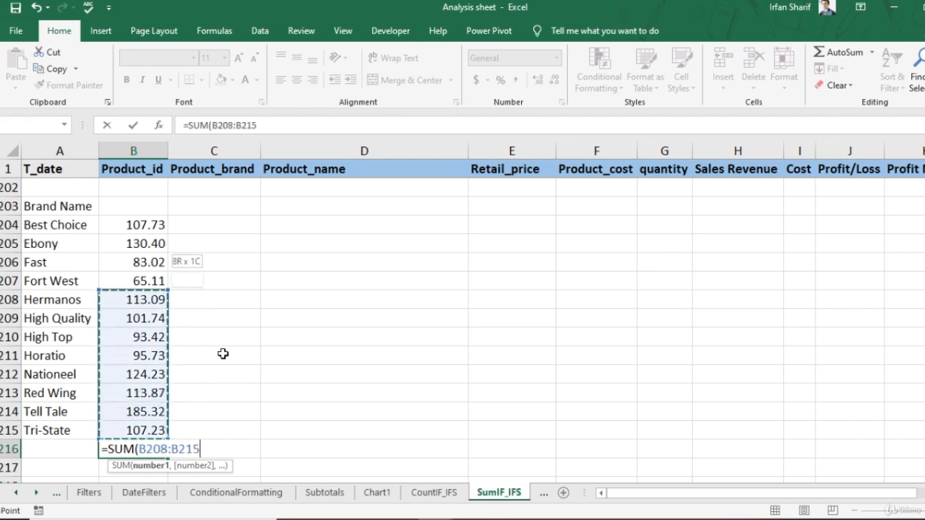
key("shift+Up")
key("ctrl+Return")
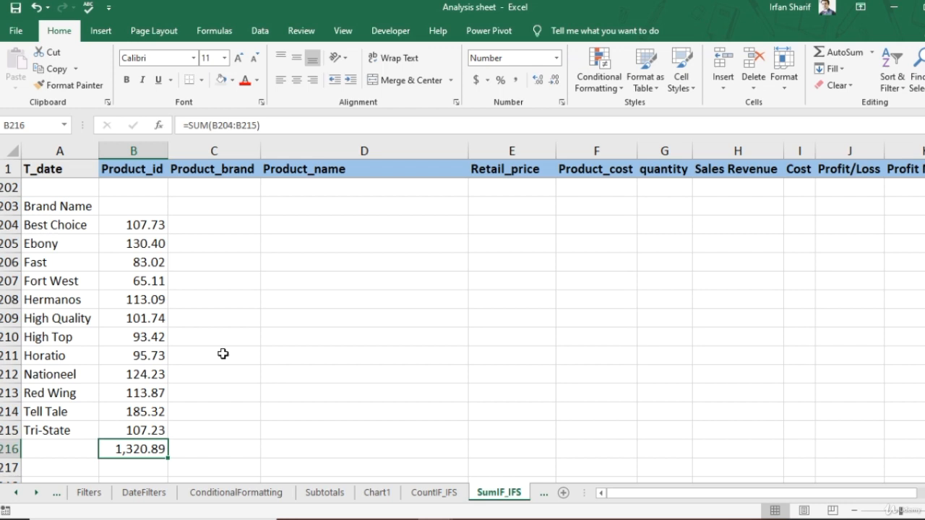
Enter a temporary check formula =SUM(H2:H201) in H202 to total the whole Sales Revenue column
scroll(641, 250, "up", 2)
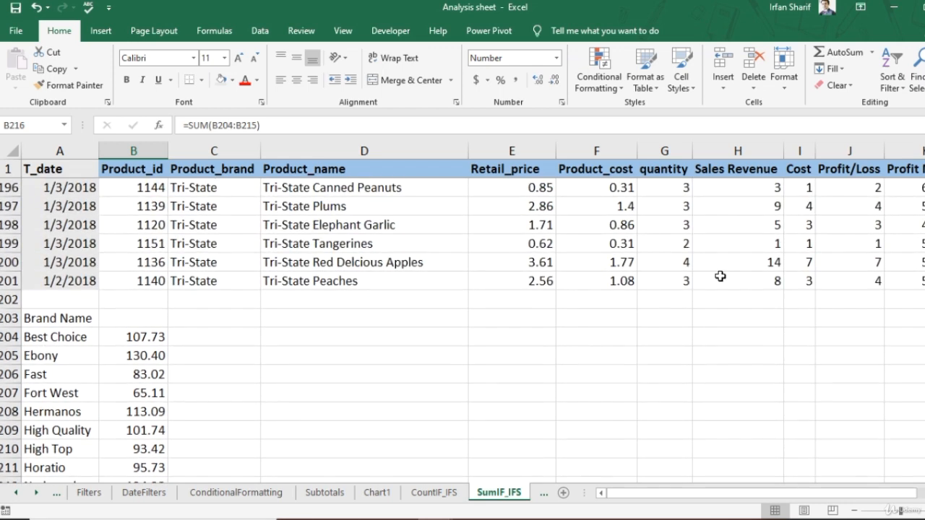
left_click(747, 286)
key("Down")
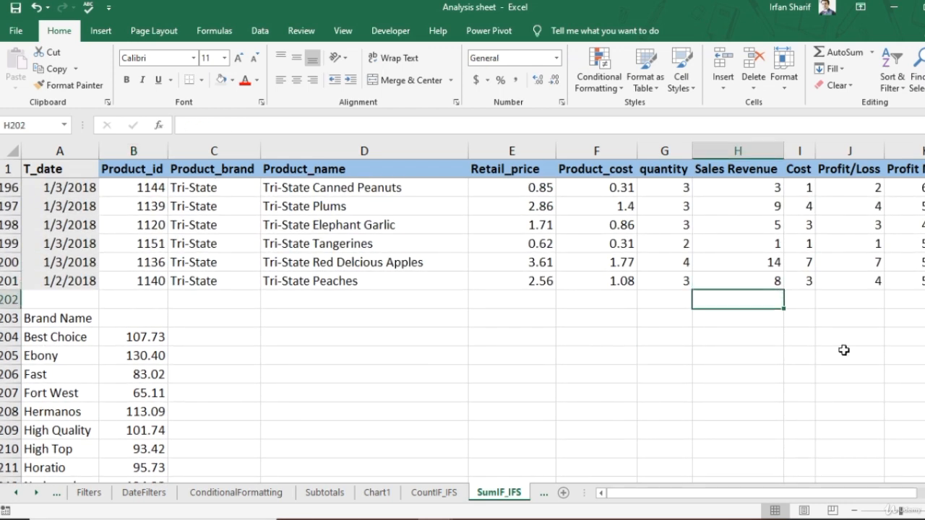
type("=sum")
key("Tab")
key("Up")
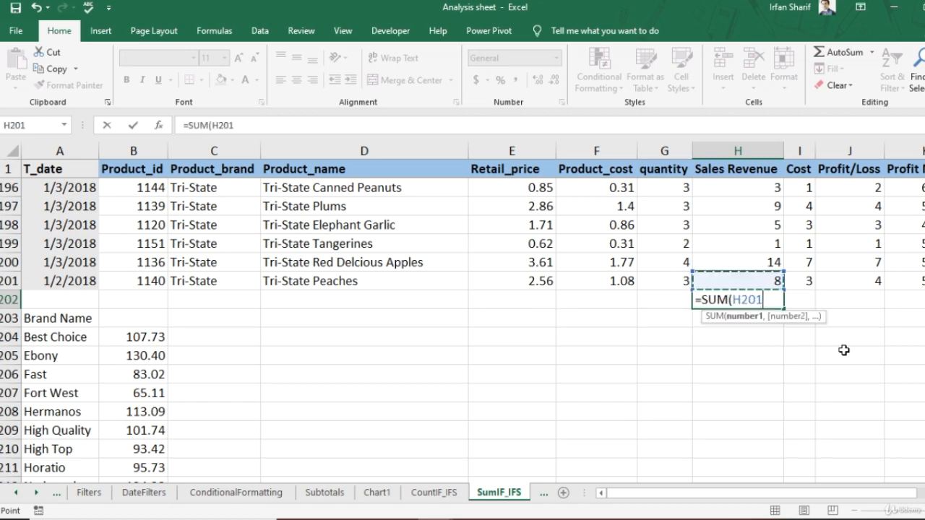
key("ctrl+shift+Up")
key("shift+Down")
key("ctrl+Return")
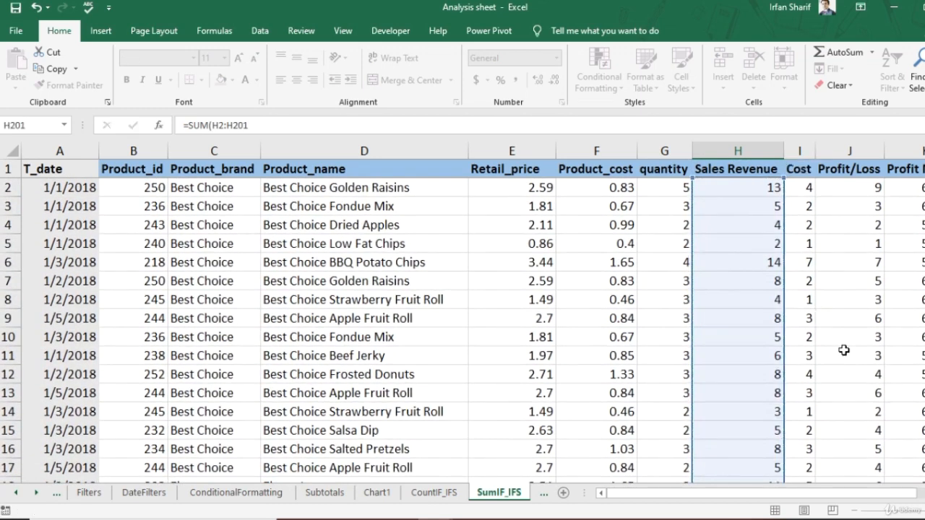
Apply Comma Style to H202 to compare it with the brand total in B216, and clear the check formula from H202
left_click(759, 367)
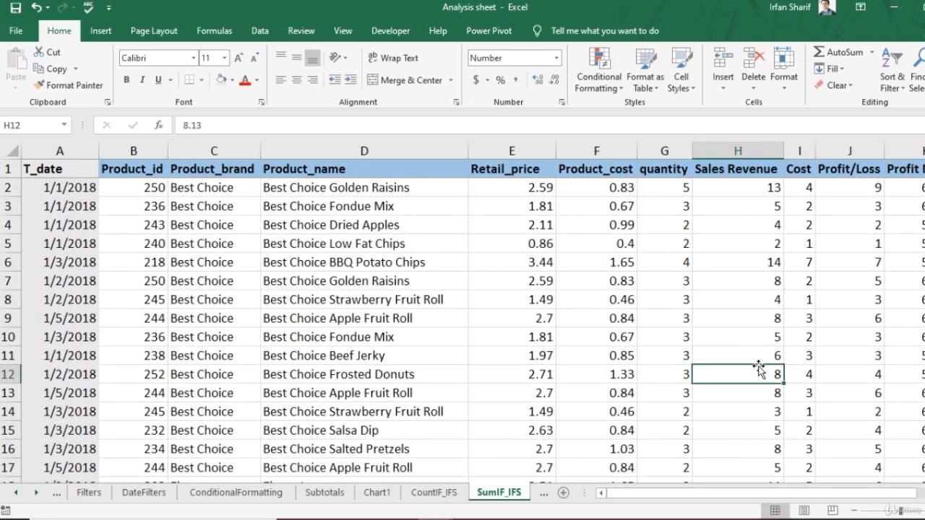
key("ctrl+Down")
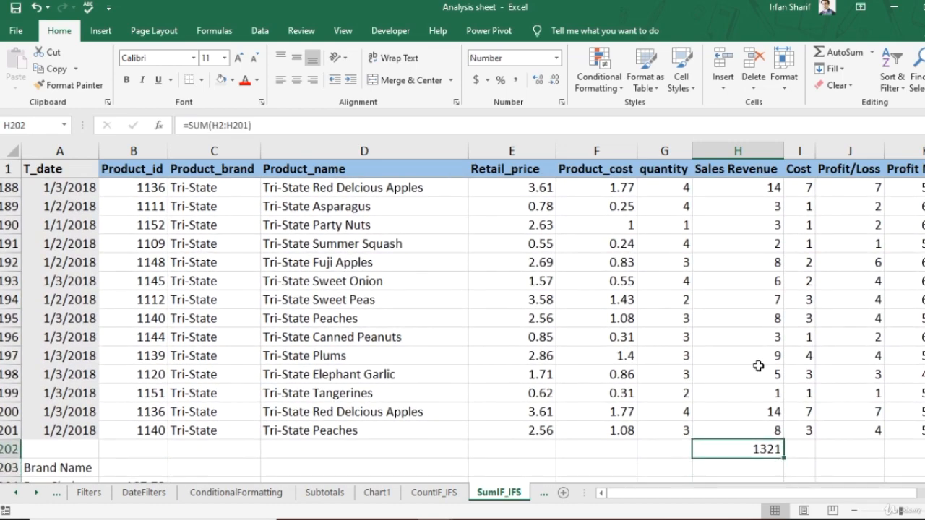
scroll(339, 403, "down", 2)
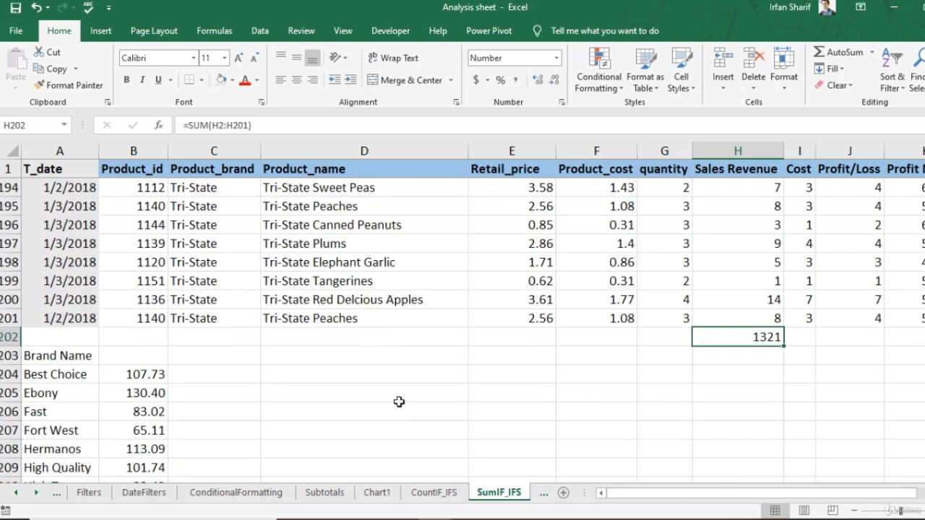
left_click(517, 80)
scroll(779, 355, "down", 1)
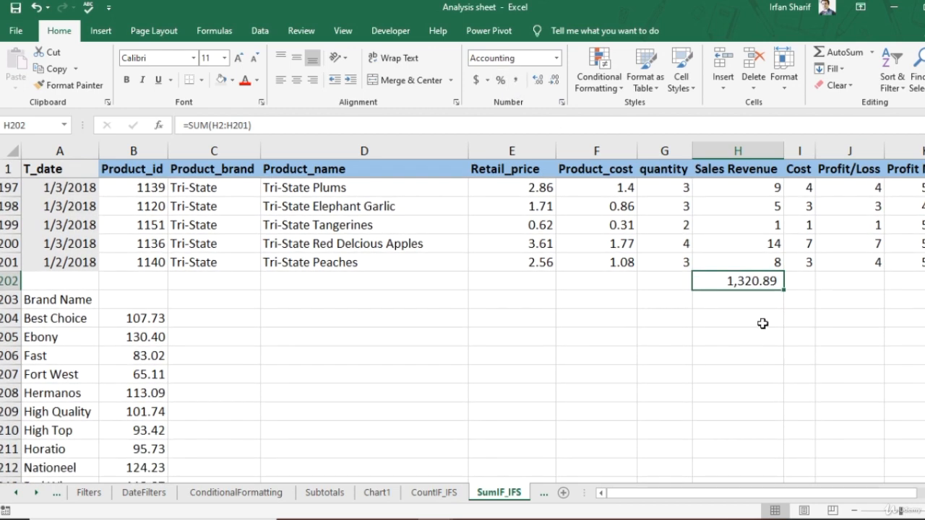
scroll(492, 434, "down", 2)
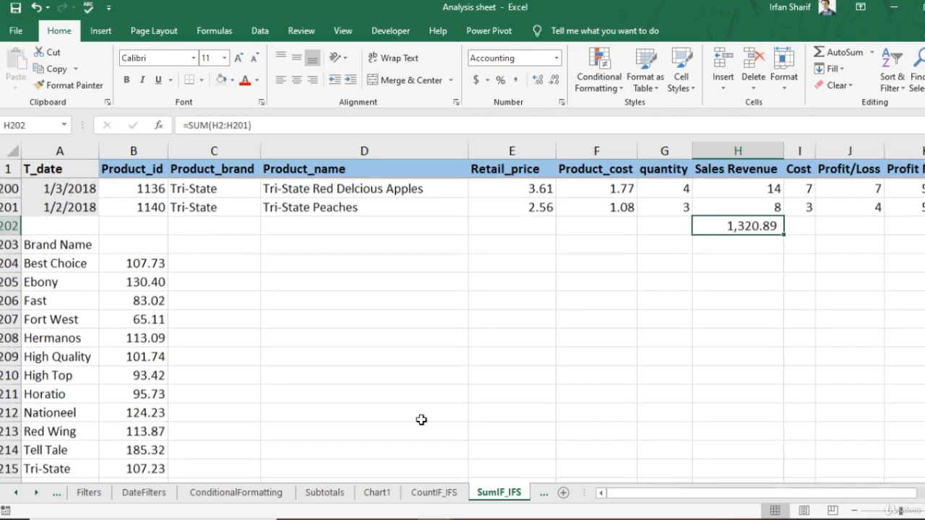
scroll(176, 359, "down", 2)
scroll(289, 356, "up", 3)
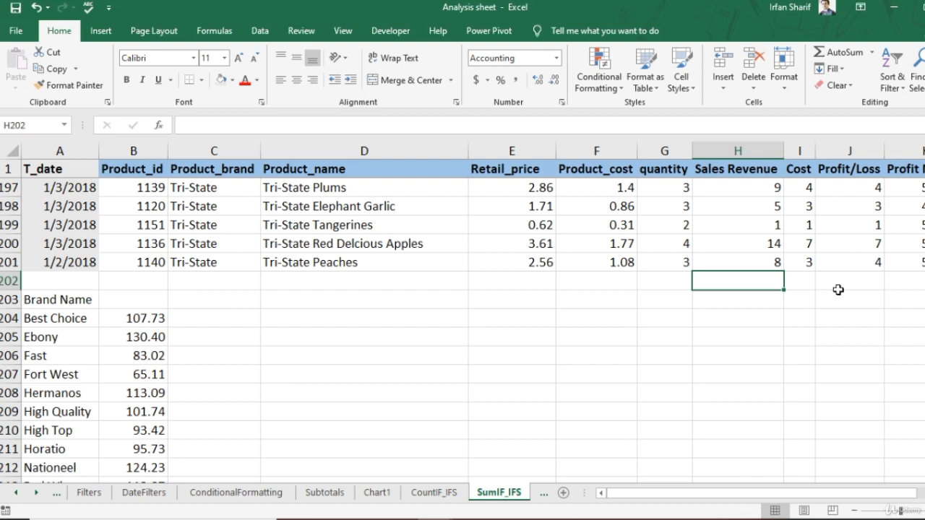
Go to the grand total in B216 beneath the brand totals
key("Home")
key("Right")
key("Down")
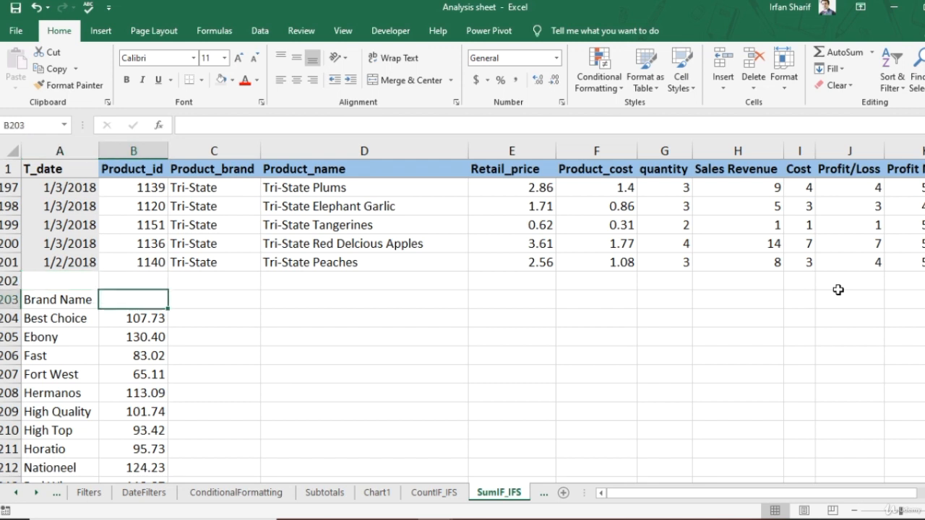
key("Down")
key("ctrl+Down")
key("Down")
key("Up")
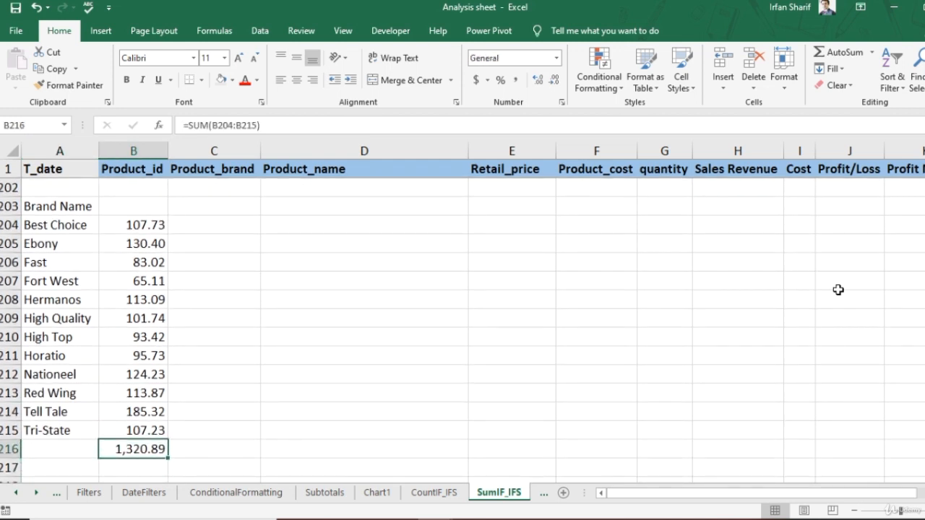